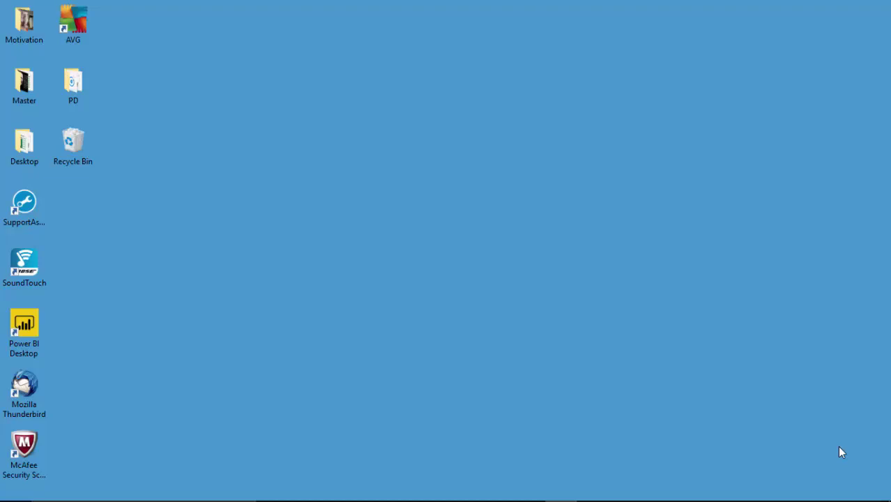
- Look over the employee Excel workbook and the browser page, then minimize both
mouse_move(498, 497)
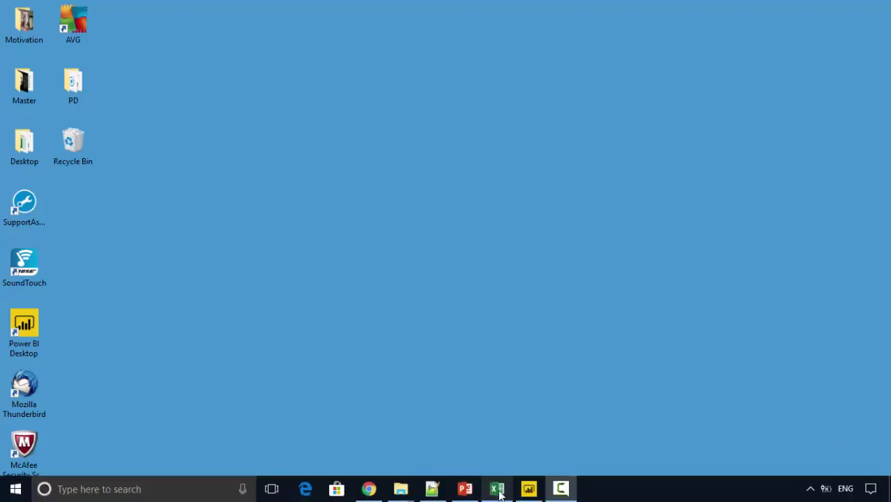
left_click(498, 490)
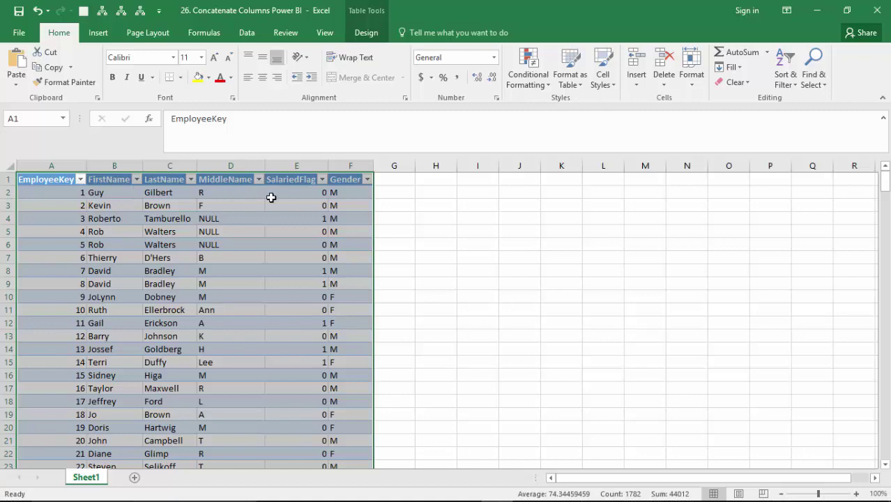
left_click(816, 10)
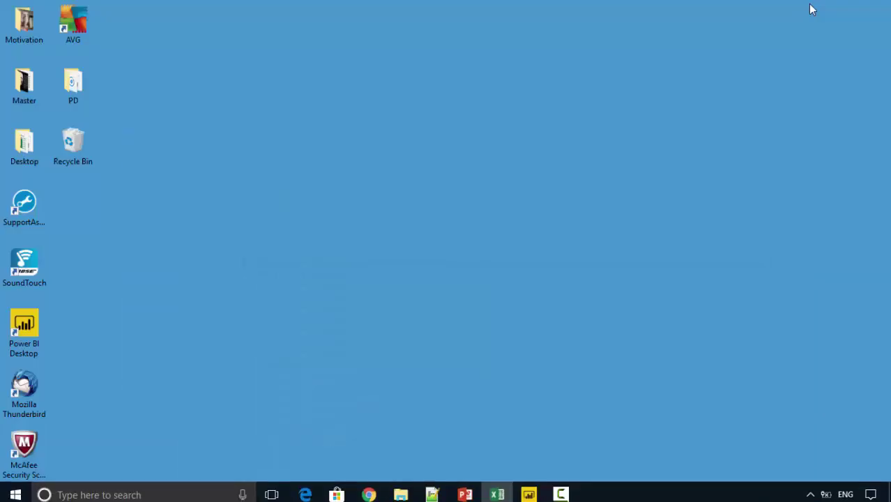
left_click(366, 487)
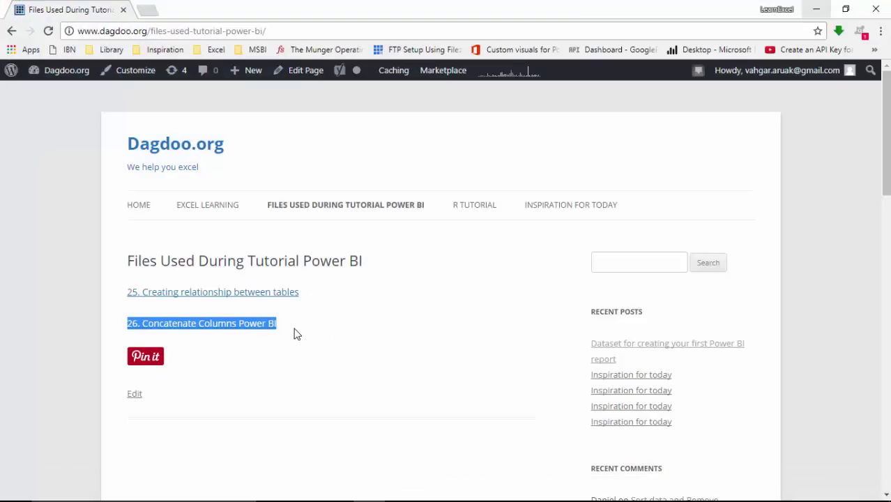
left_click(294, 333)
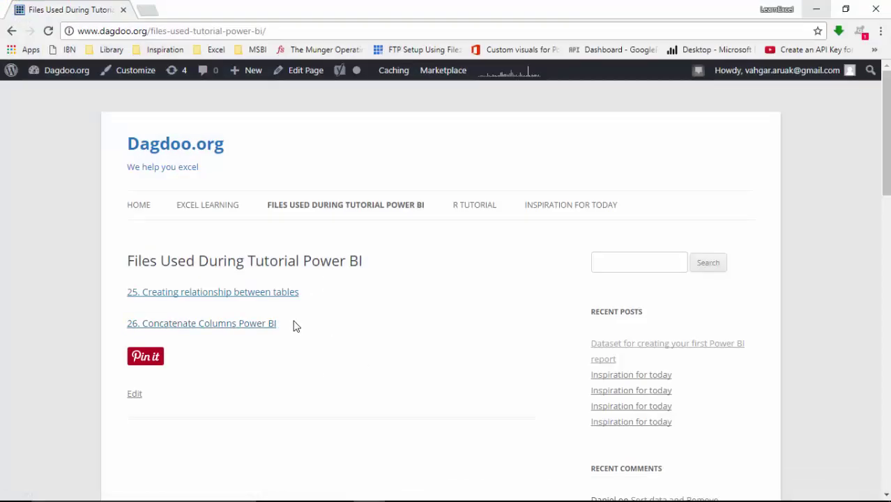
left_click(820, 9)
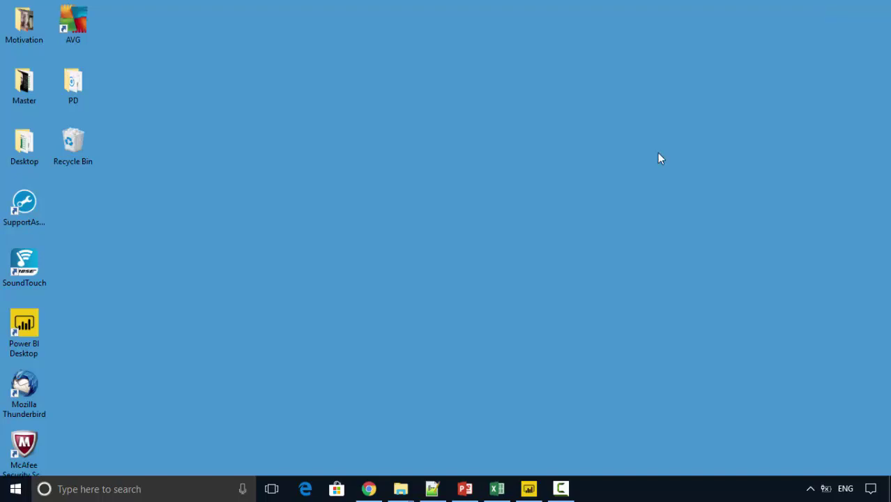
- Bring back the Power BI report and review the Get Data source list without importing
left_click(524, 490)
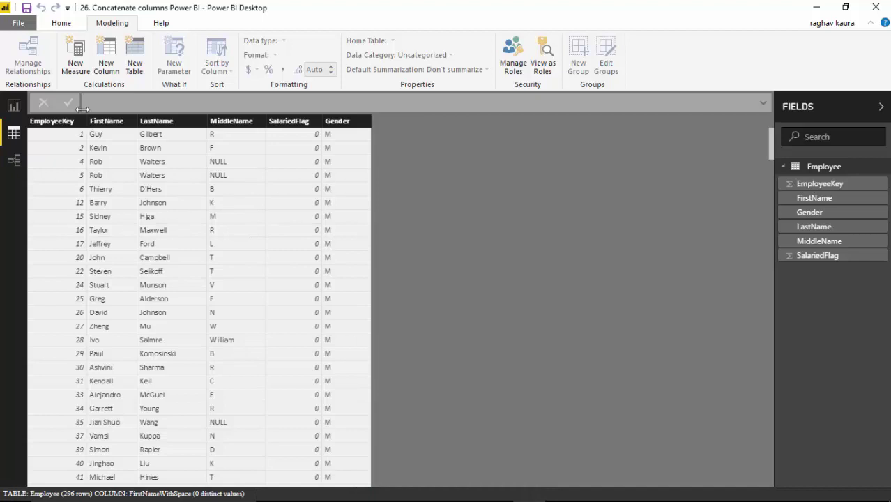
left_click(62, 23)
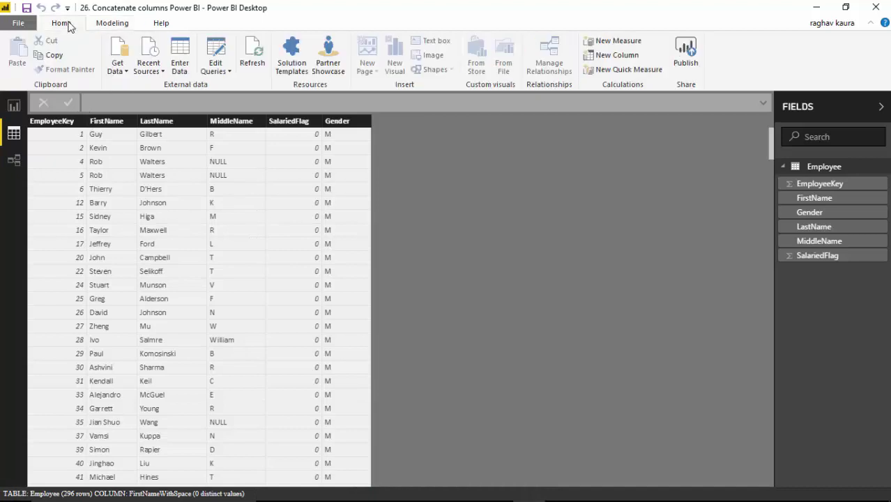
left_click(118, 70)
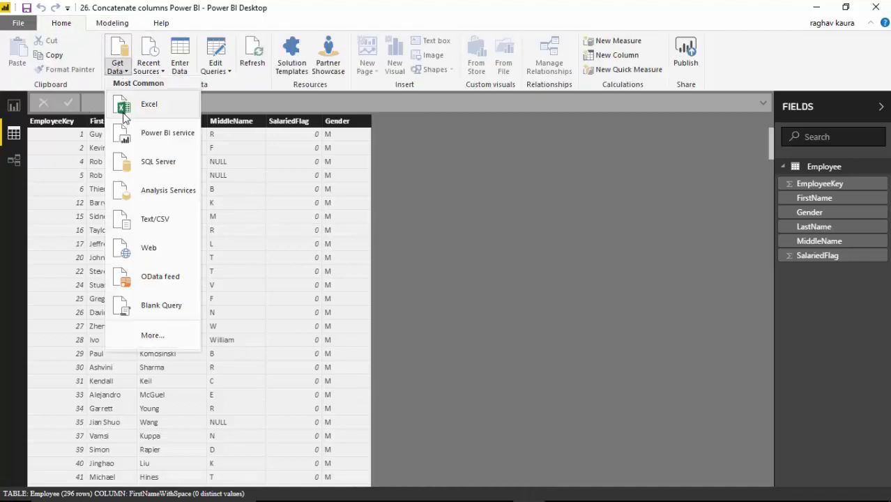
left_click(265, 7)
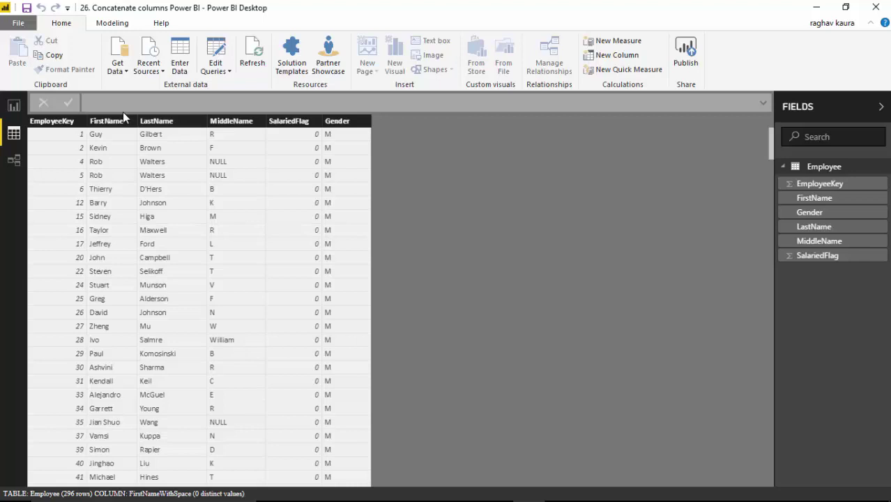
- Add a new calculated column to Employee named CreateFirstNameWithSpace
left_click(99, 25)
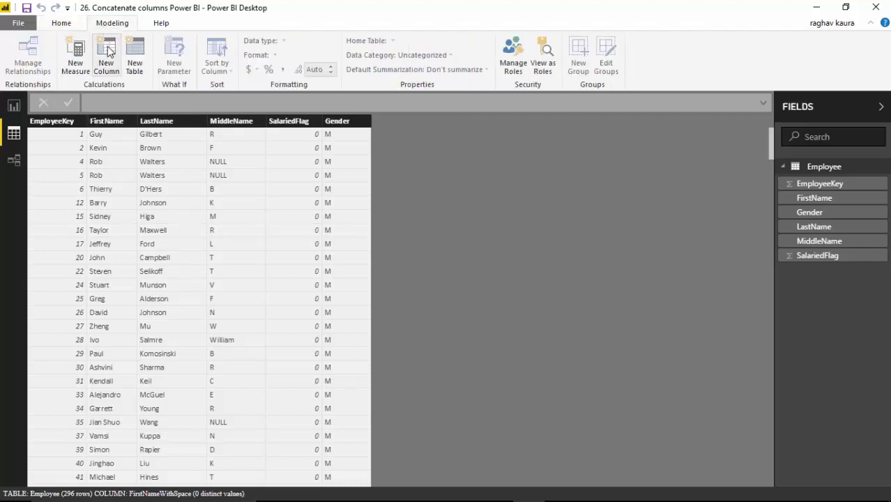
left_click(108, 51)
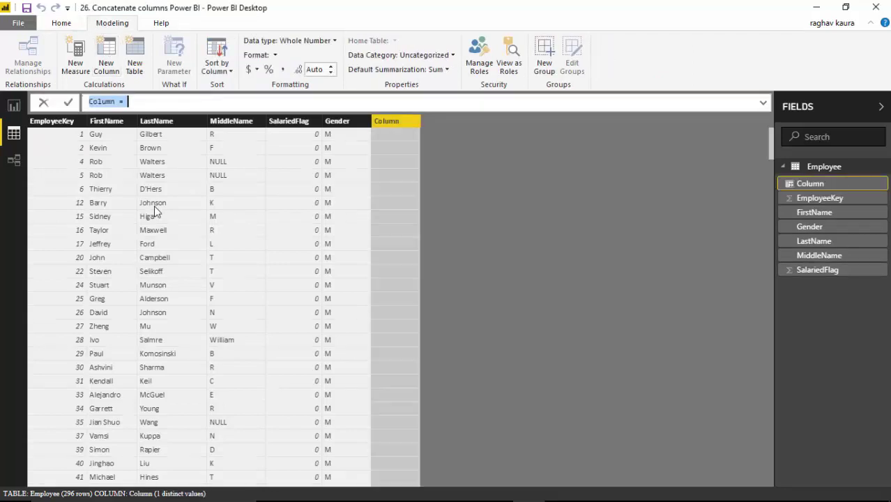
double_click(101, 102)
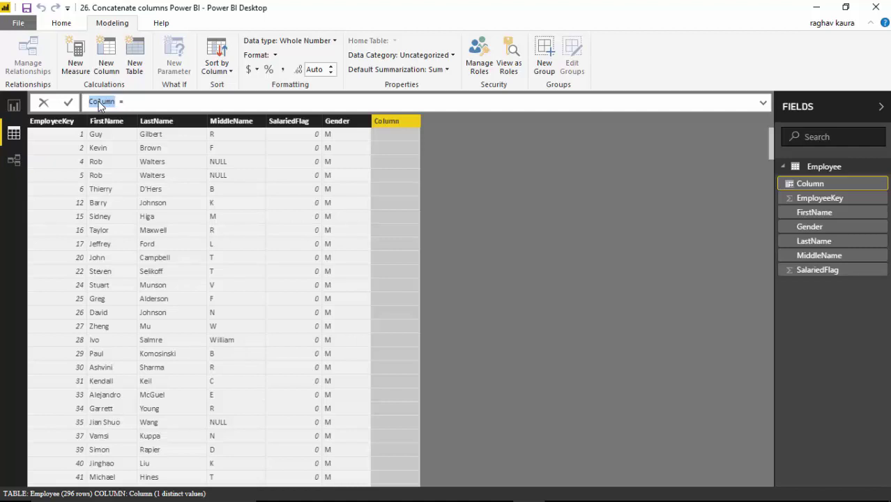
type("CreateFirstName")
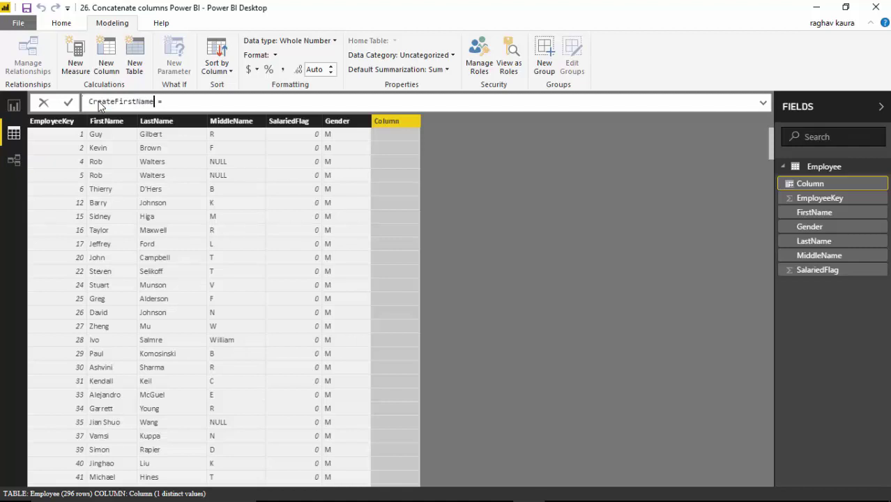
type("WithSpace")
- Define it as CONCATENATE(Employee[FirstName]," ") and commit the formula
left_click(217, 102)
type("Co")
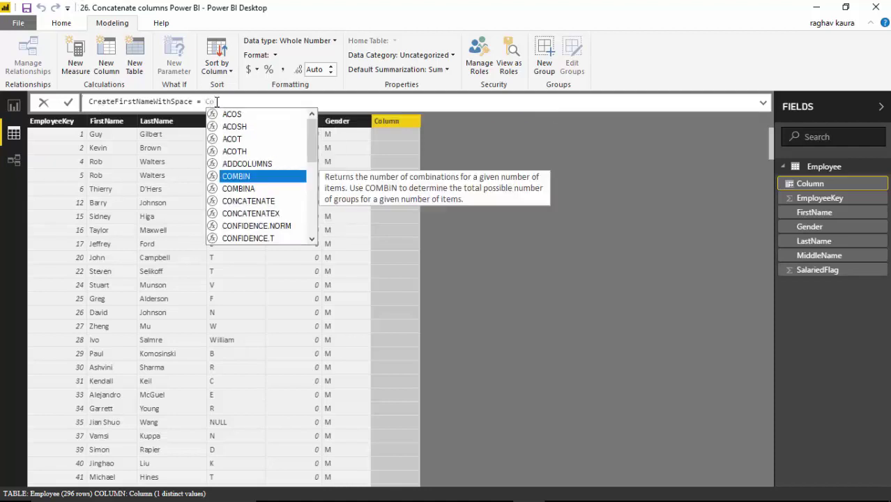
key("Down")
key("Down")
key("Tab")
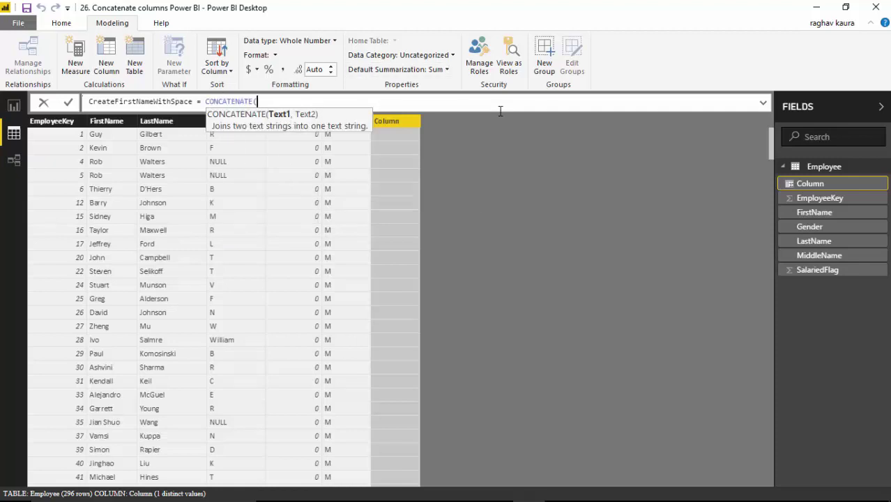
type("fir")
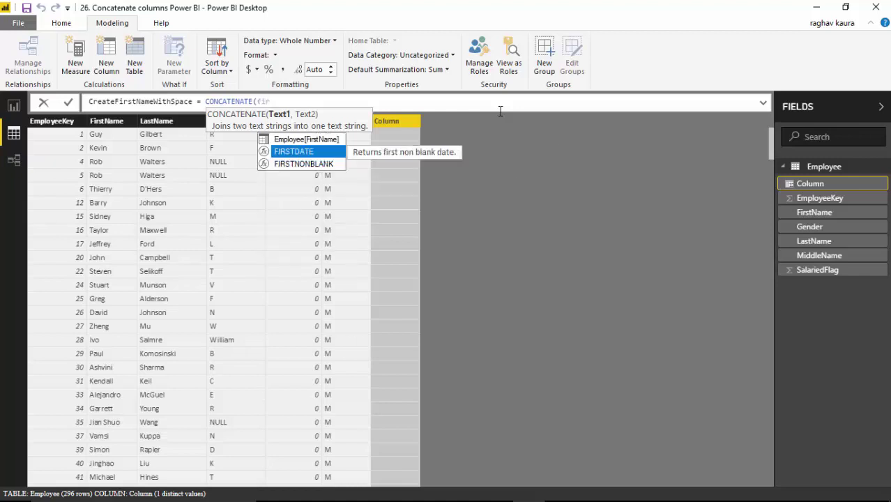
key("Up")
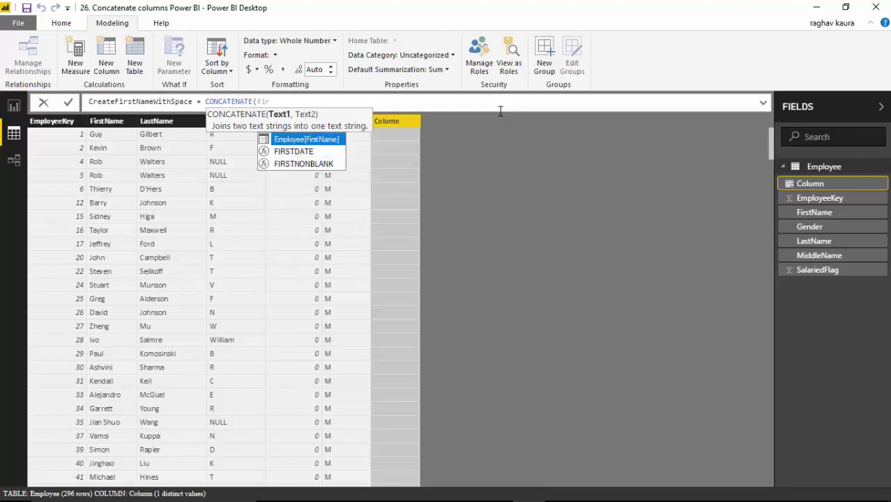
key("Tab")
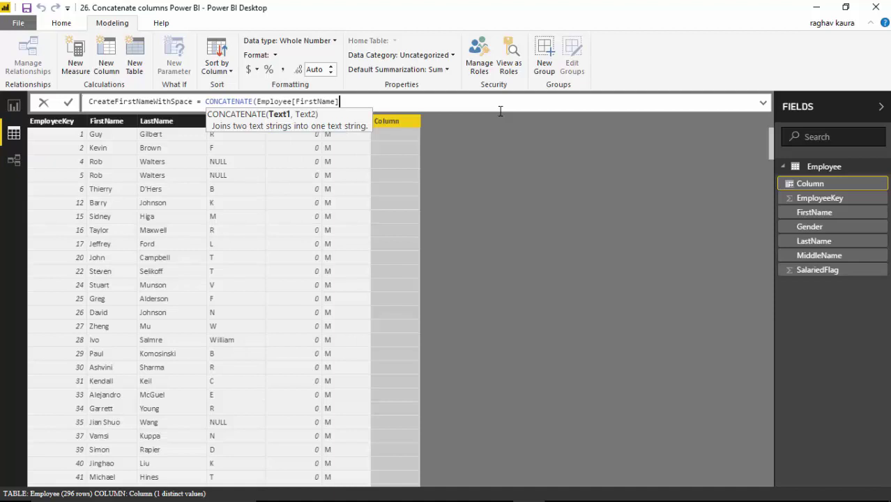
type(",\" \")")
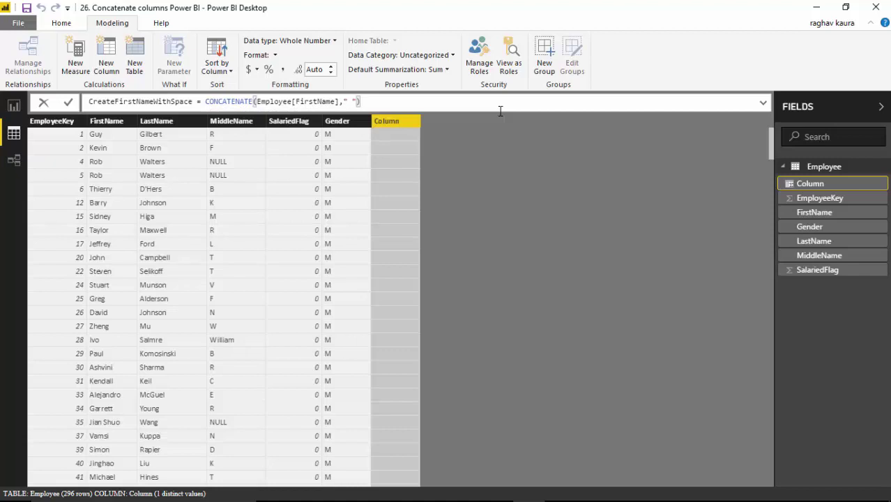
key("Return")
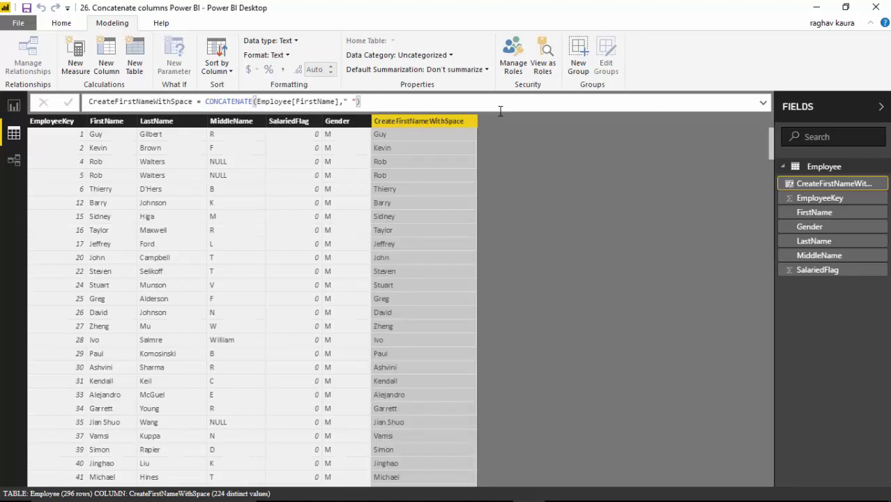
- Create a Full Name column as CONCATENATE(Employee[CreateFirstNameWithSpace],Employee[LastName])
left_click(109, 50)
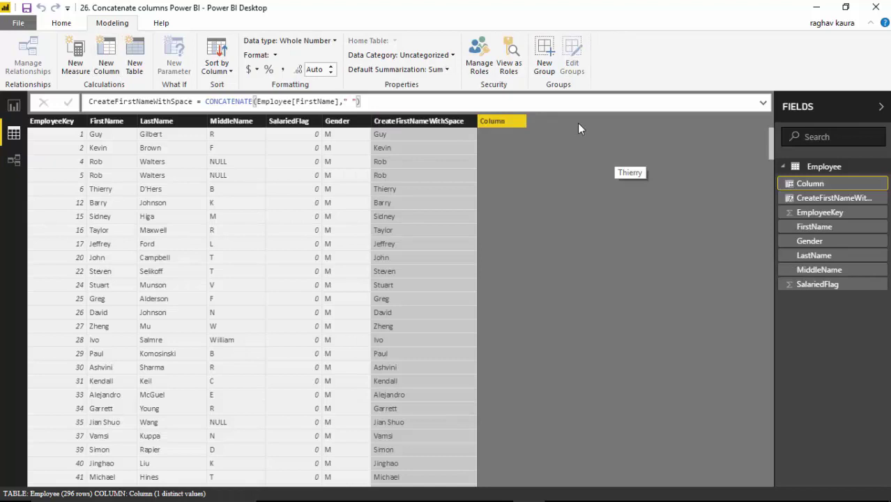
double_click(99, 105)
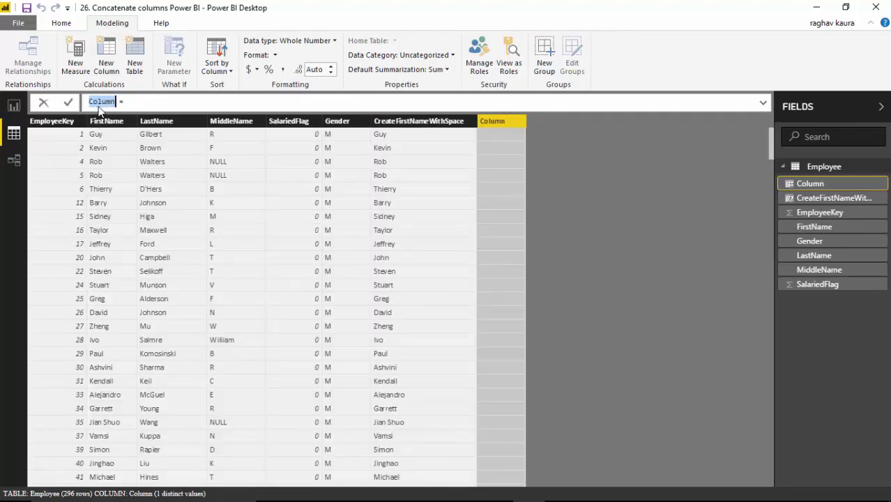
type("Full Name =Con")
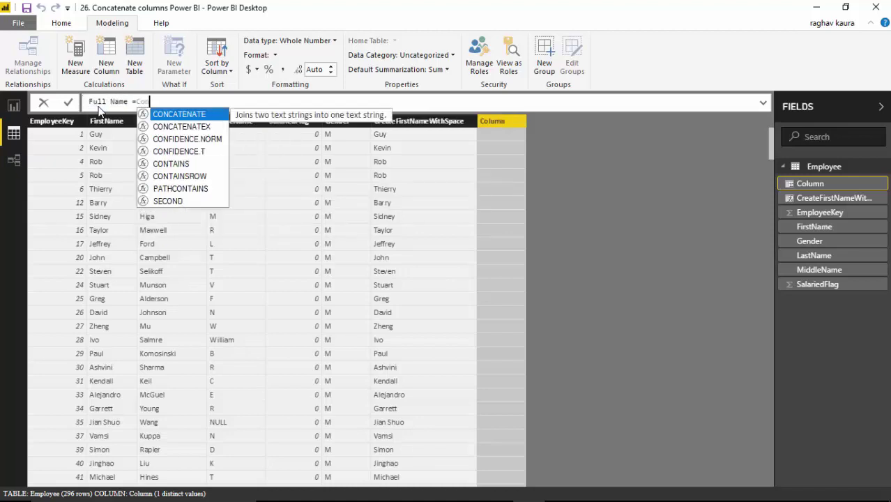
key("Tab")
type("(")
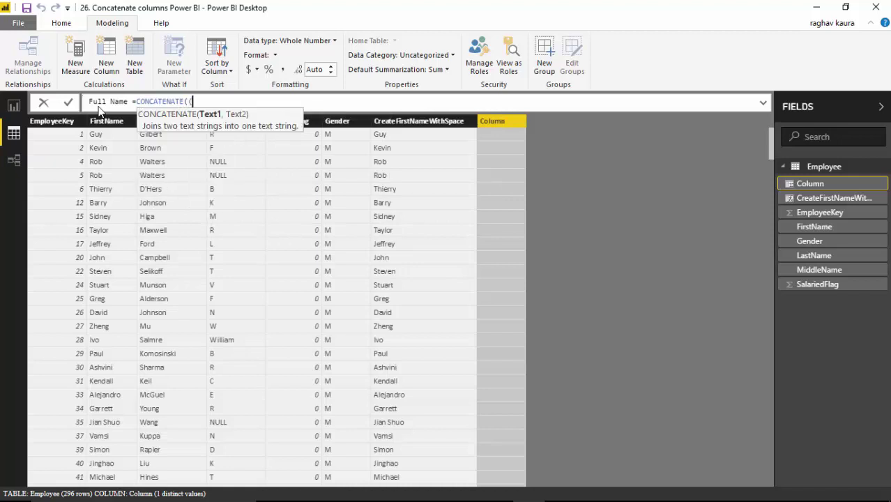
type("crea")
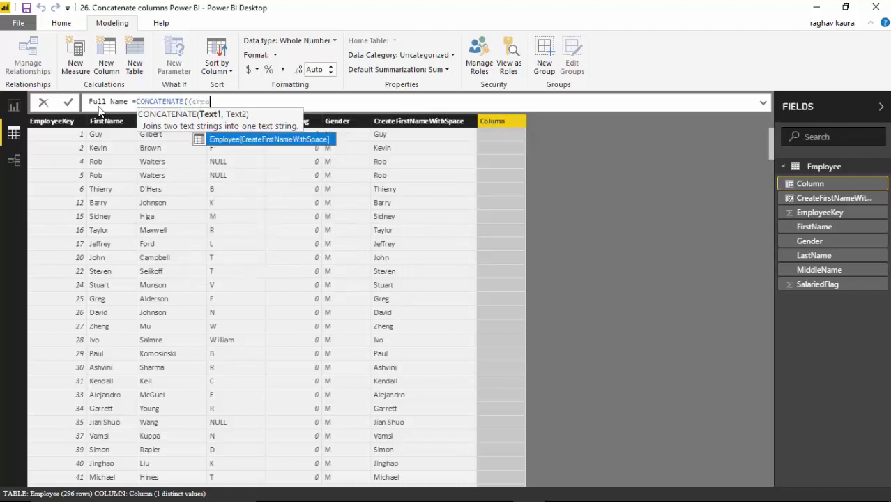
key("Tab")
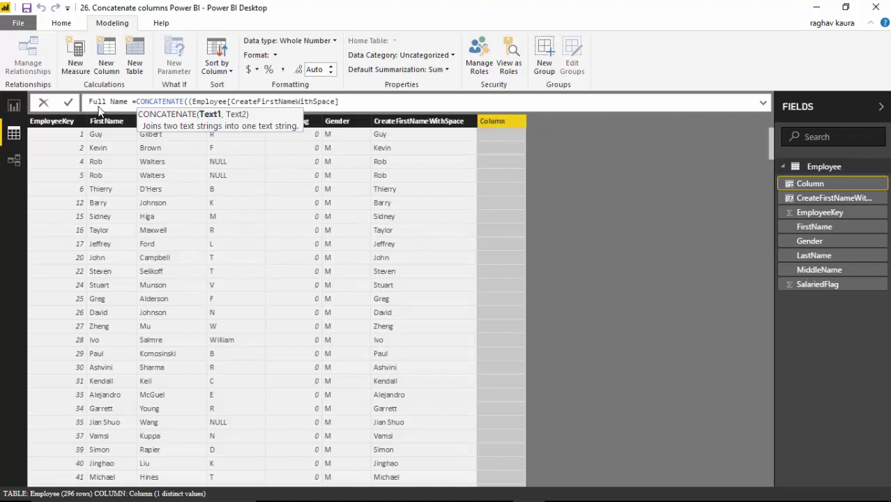
type(",last")
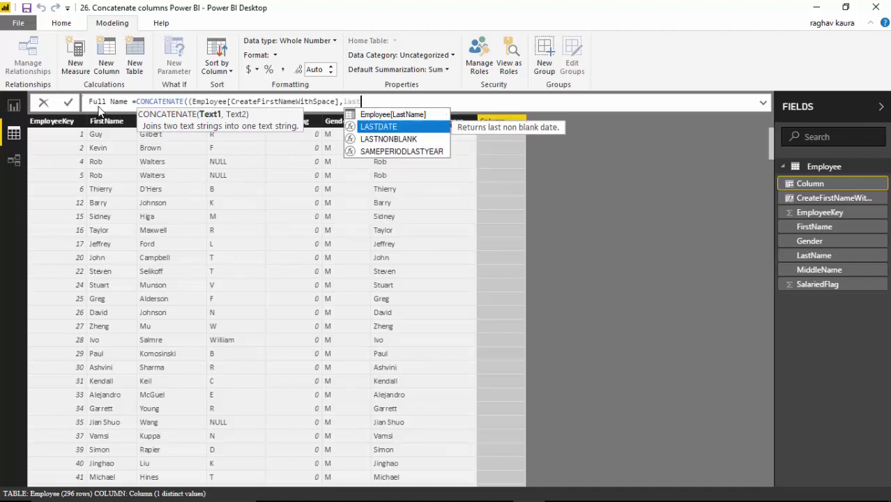
key("Up")
key("Tab")
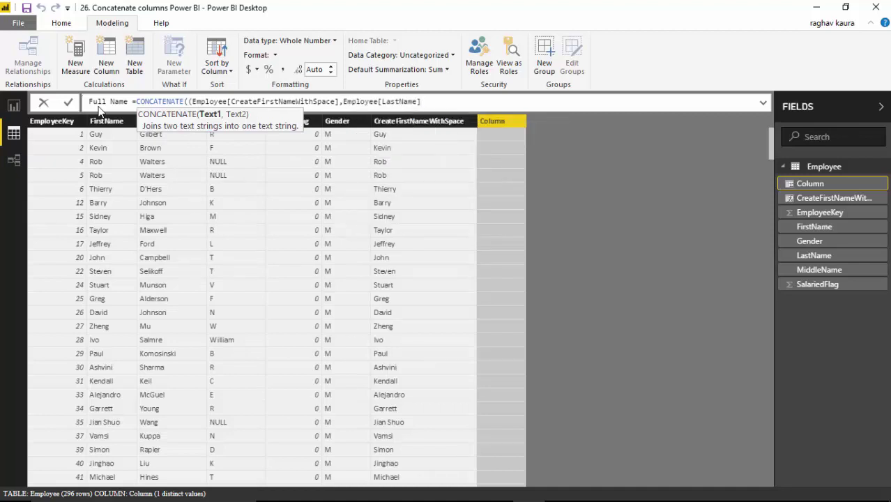
type(")")
key("Return")
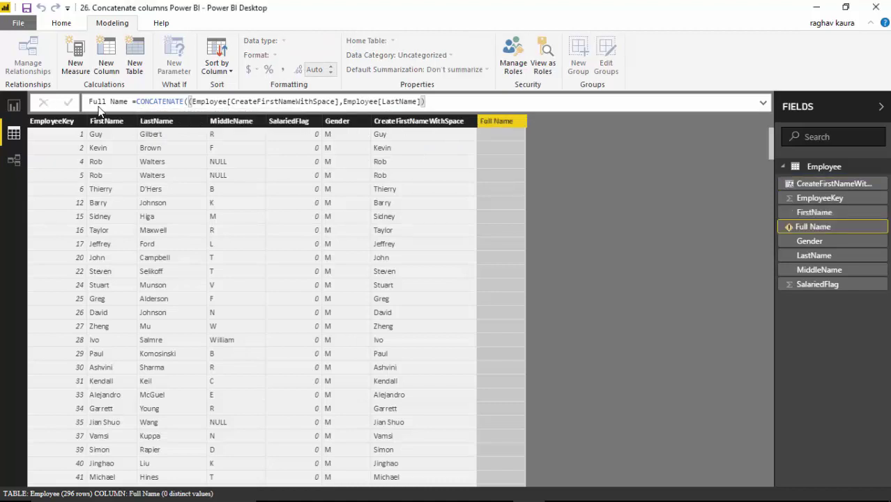
- Remove the extra brackets from the Full Name formula and recommit it
left_click(197, 102)
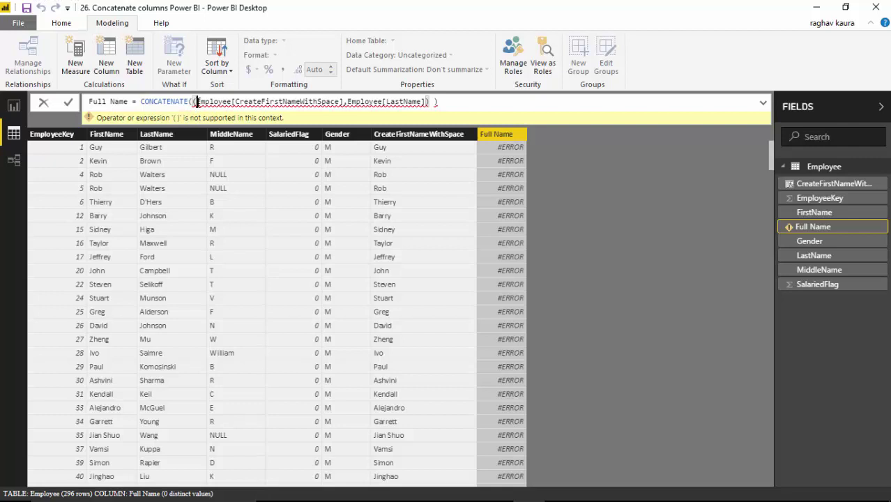
key("BackSpace")
key("End")
key("BackSpace")
key("BackSpace")
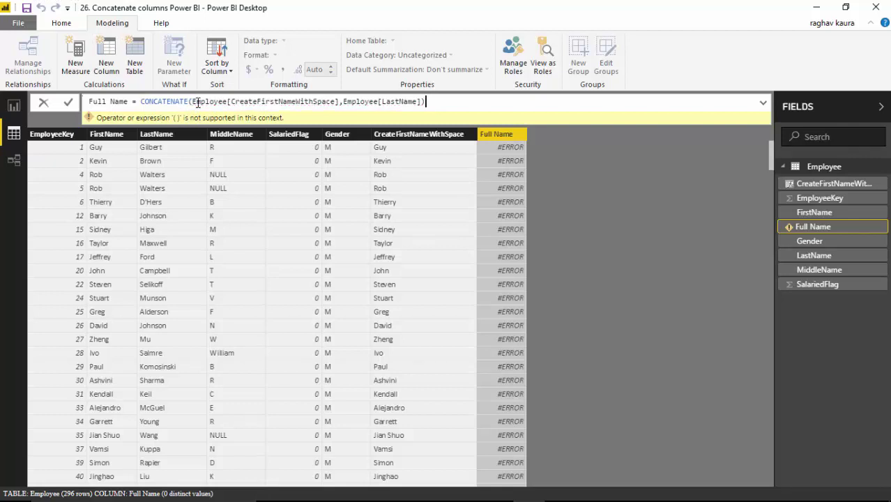
key("Return")
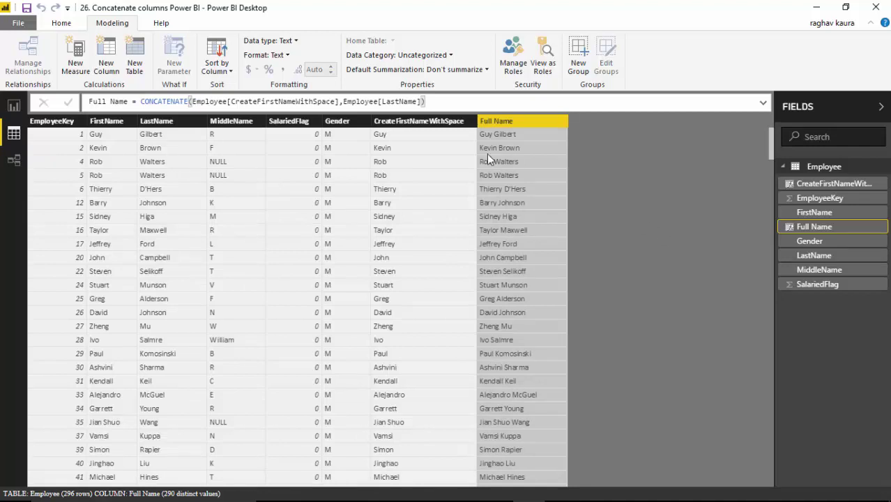
- Hide CreateFirstNameWithSpace in Report View from the Fields pane, then view the report page
left_click(444, 133)
right_click(444, 132)
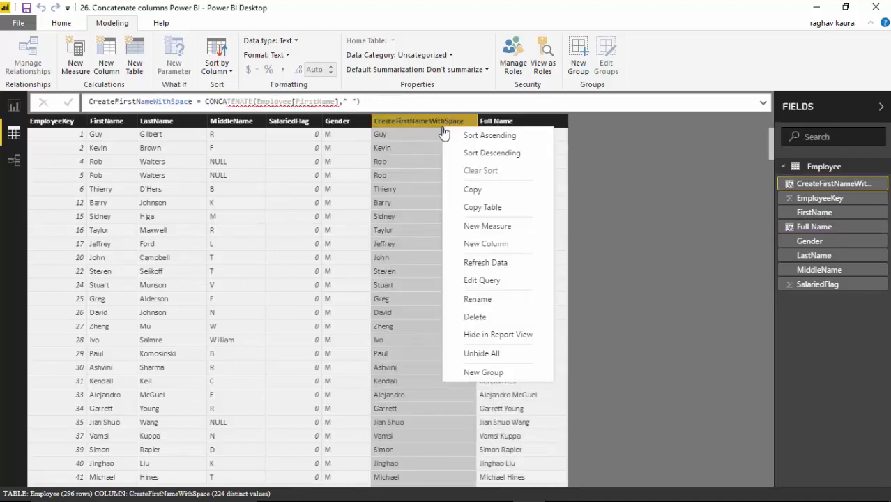
key("Escape")
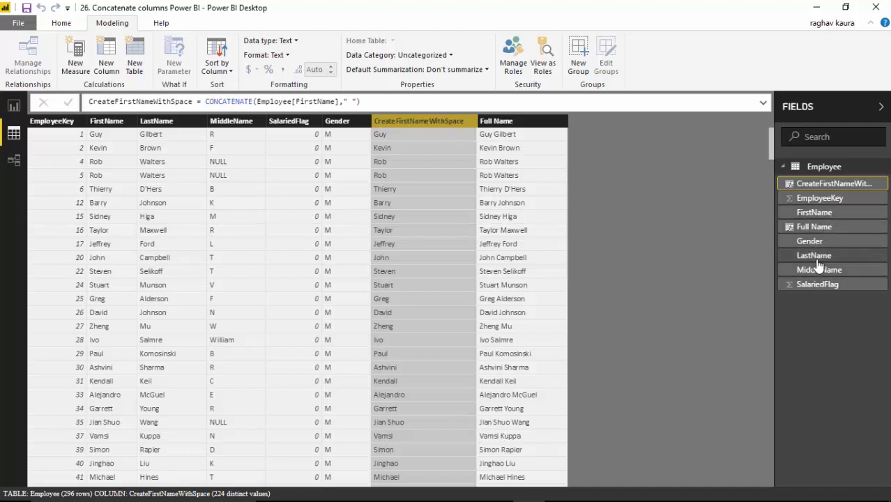
right_click(829, 186)
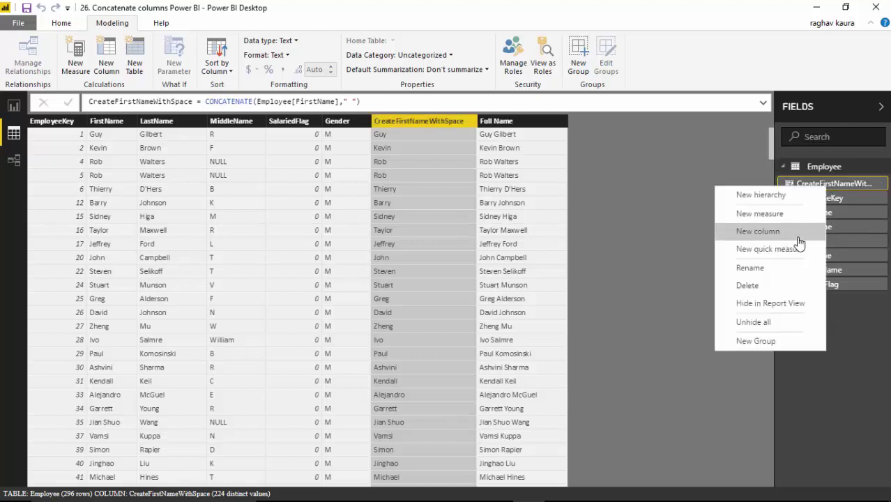
left_click(790, 311)
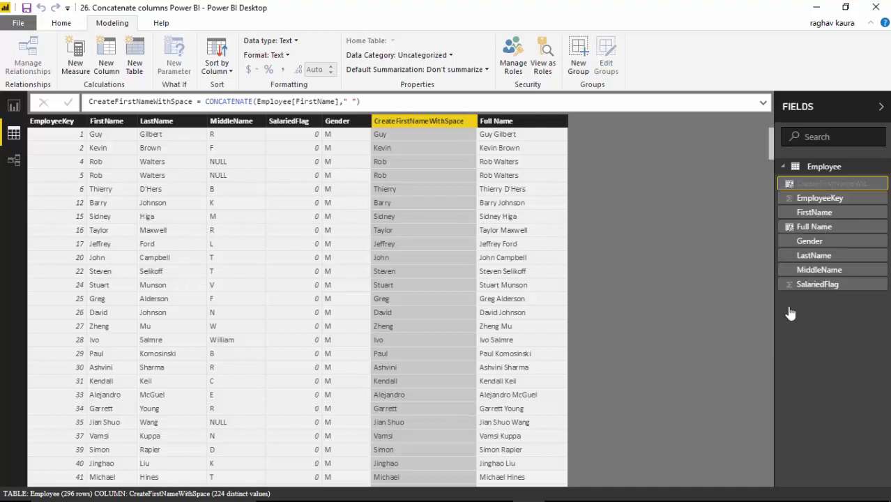
left_click(10, 109)
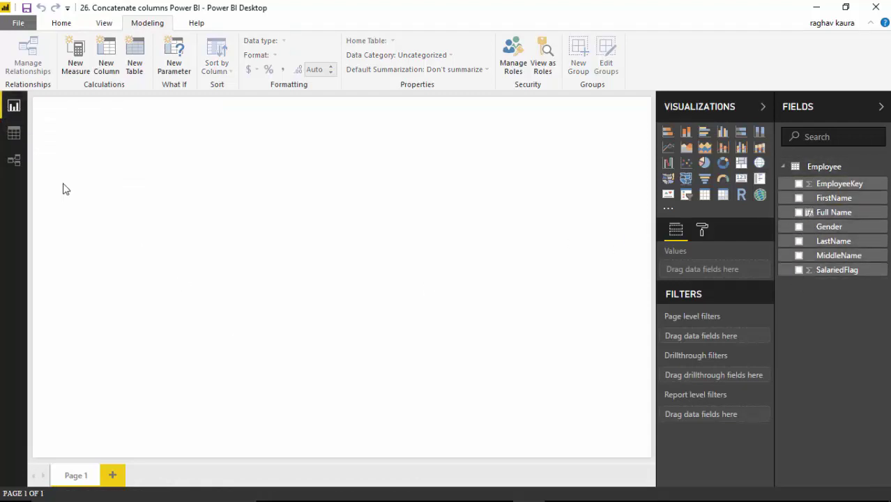
left_click(14, 134)
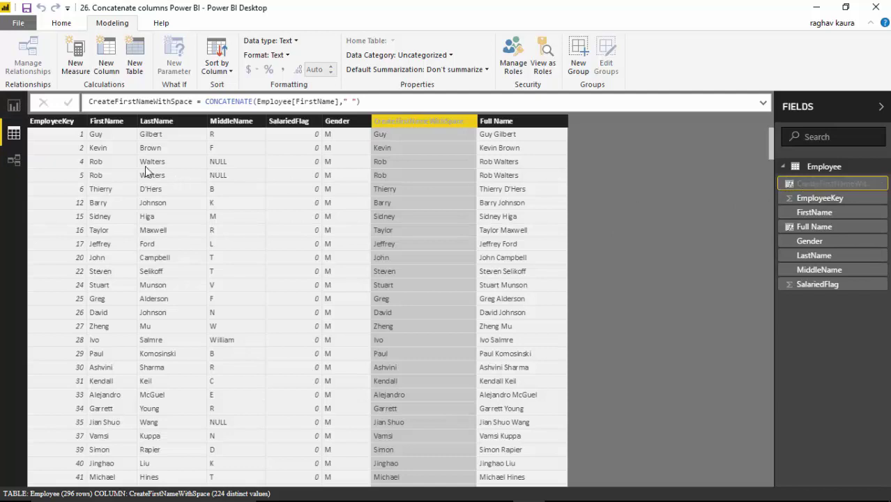
left_click(14, 105)
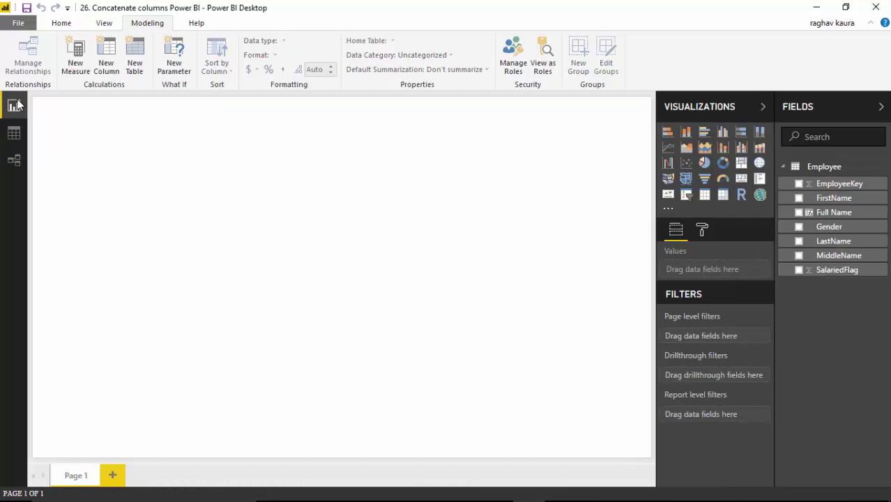